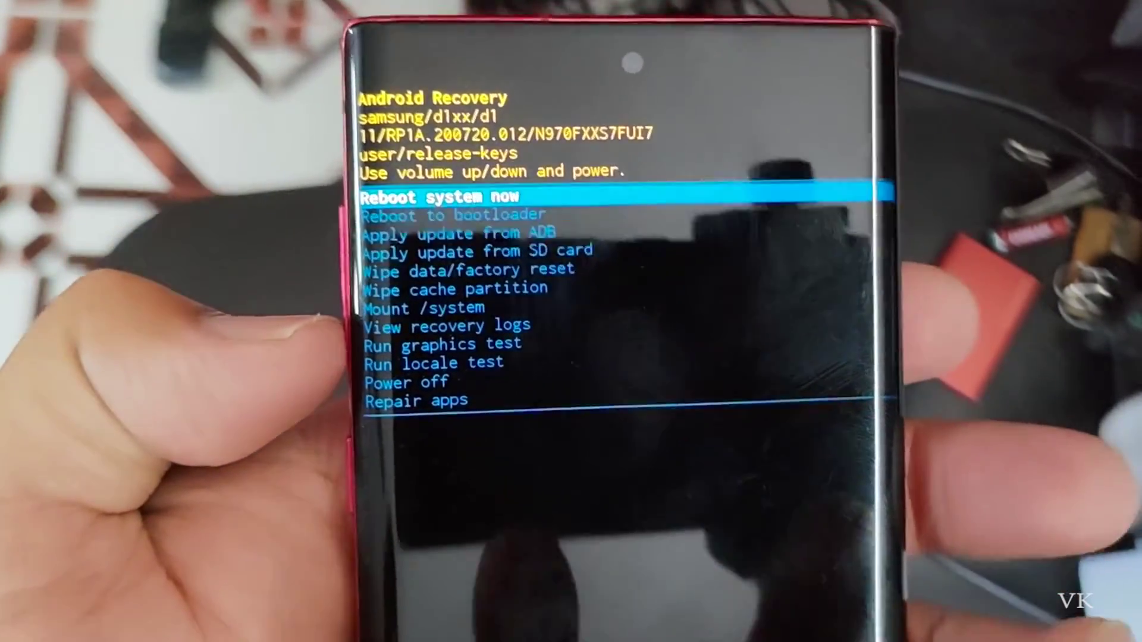
Step through the recovery entries, from Apply update from SD card to View recovery logs, with the volume keys
key("Down")
key("Down")
key("Down")
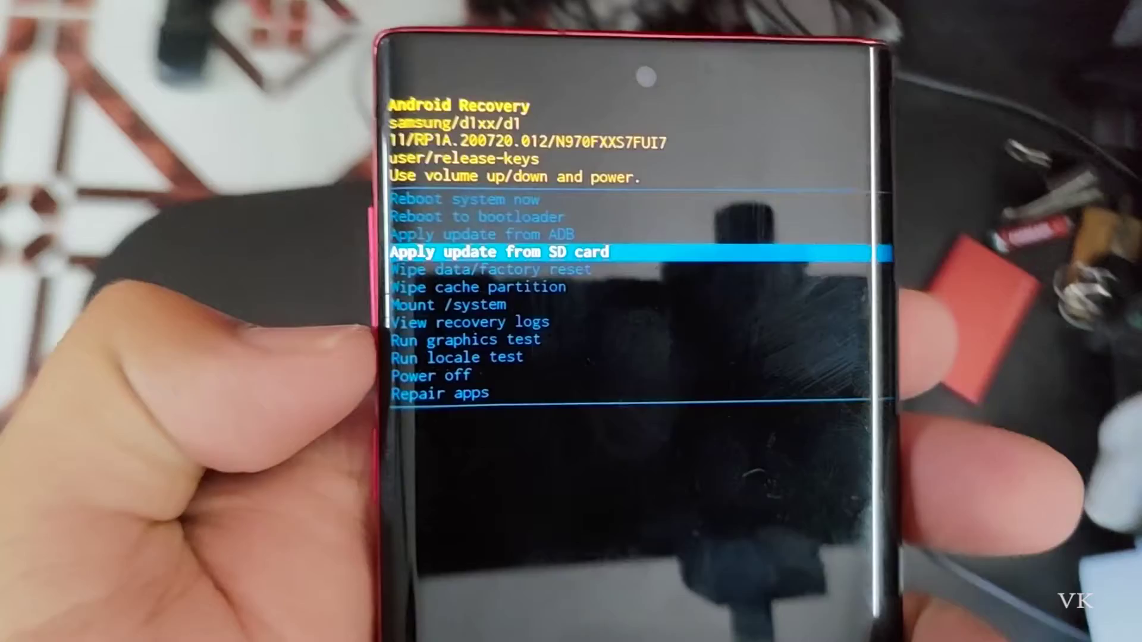
key("Up")
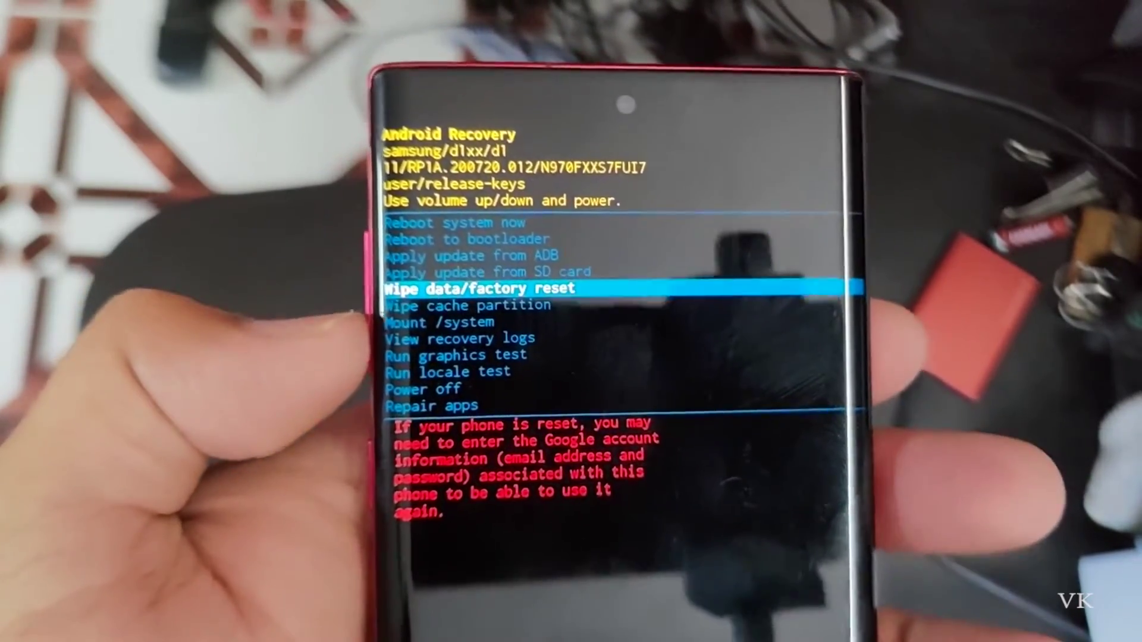
key("Down")
key("Down")
key("Down")
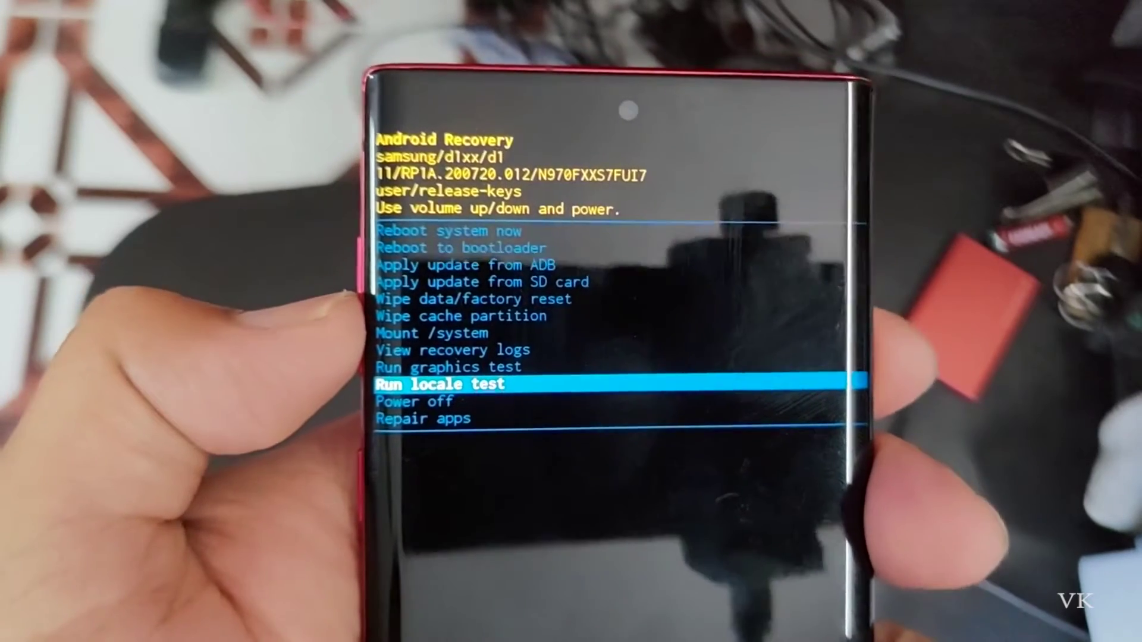
key("Up")
key("Up")
key("Up")
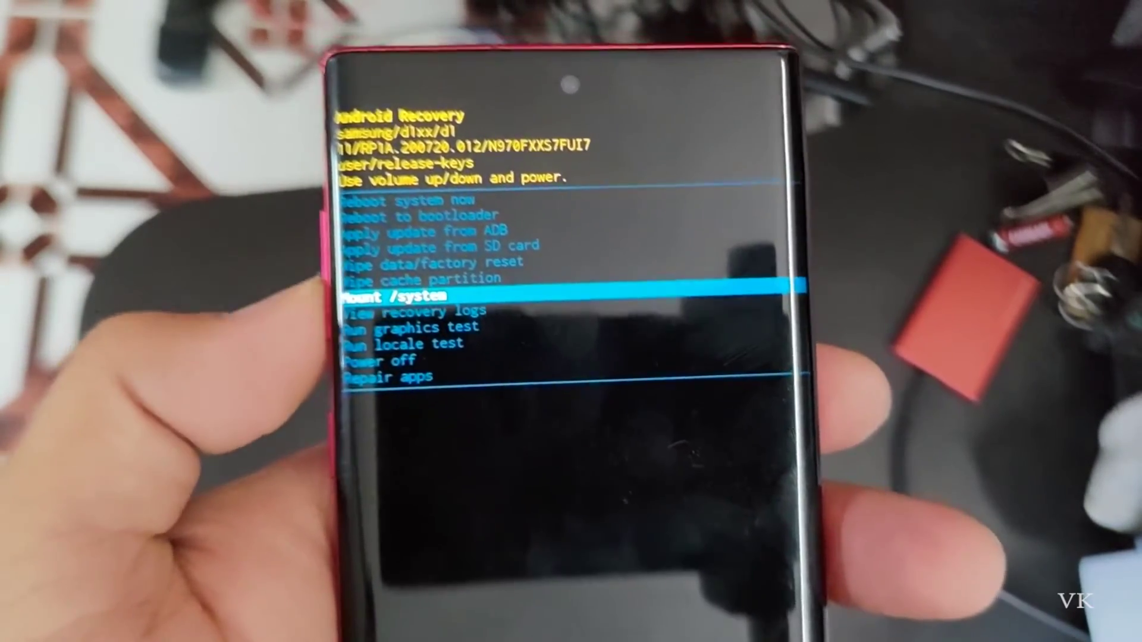
key("Down")
key("Down")
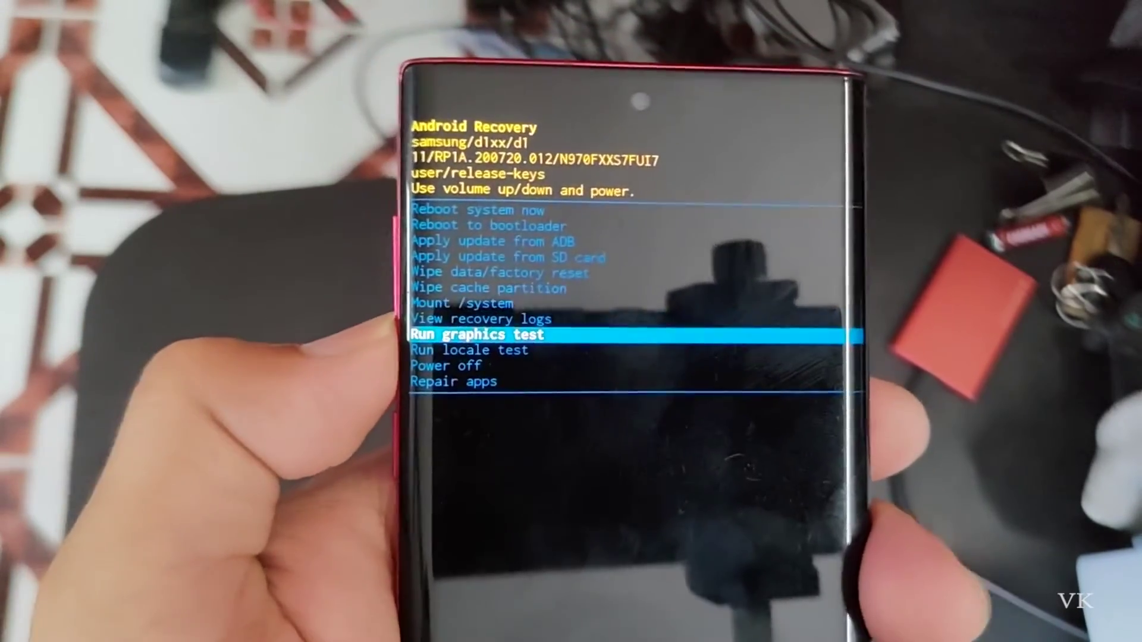